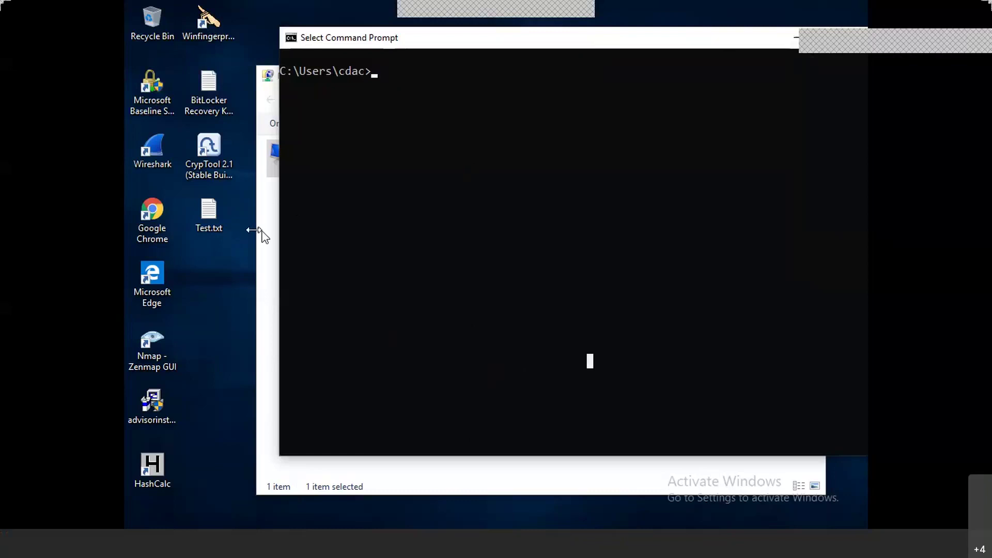
Step: Switch to Wireshark, start a new Ethernet capture without saving the old packets, clear the tcp display filter and minimize the window
key("alt+Tab")
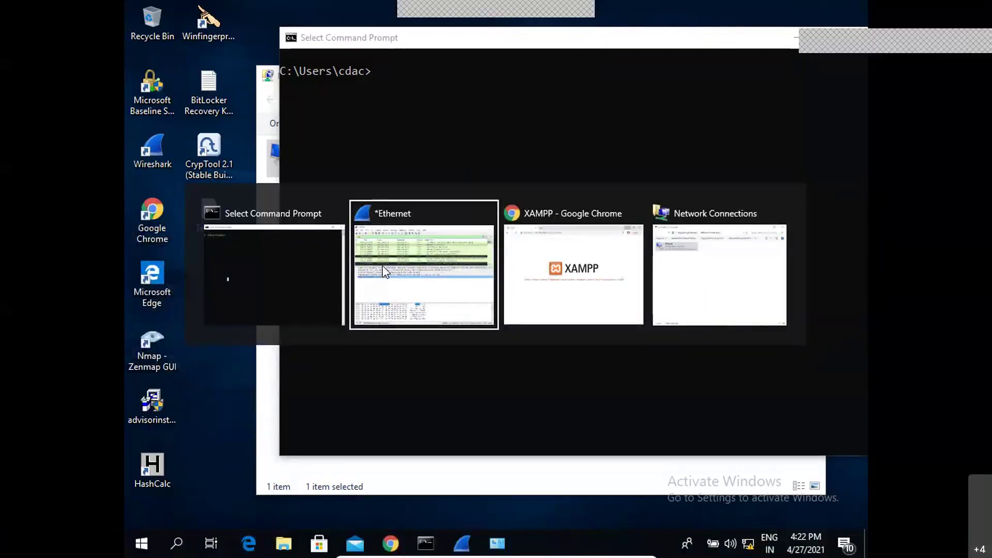
left_click(385, 271)
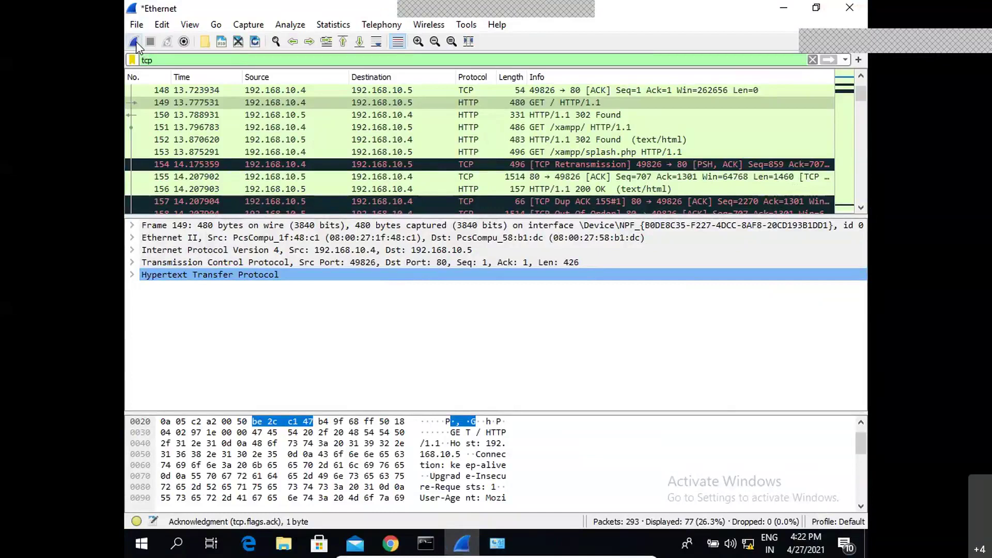
left_click(135, 42)
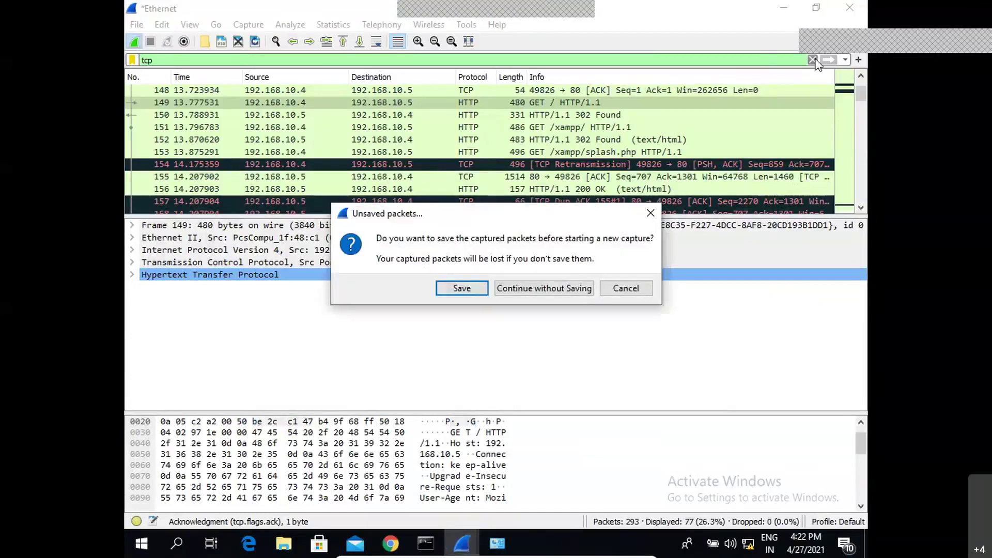
left_click(538, 288)
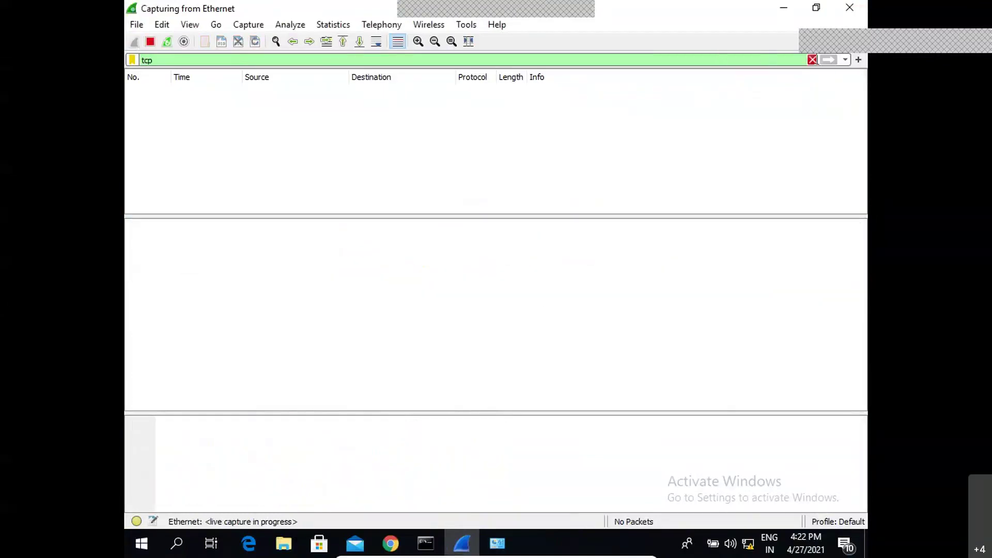
left_click(813, 60)
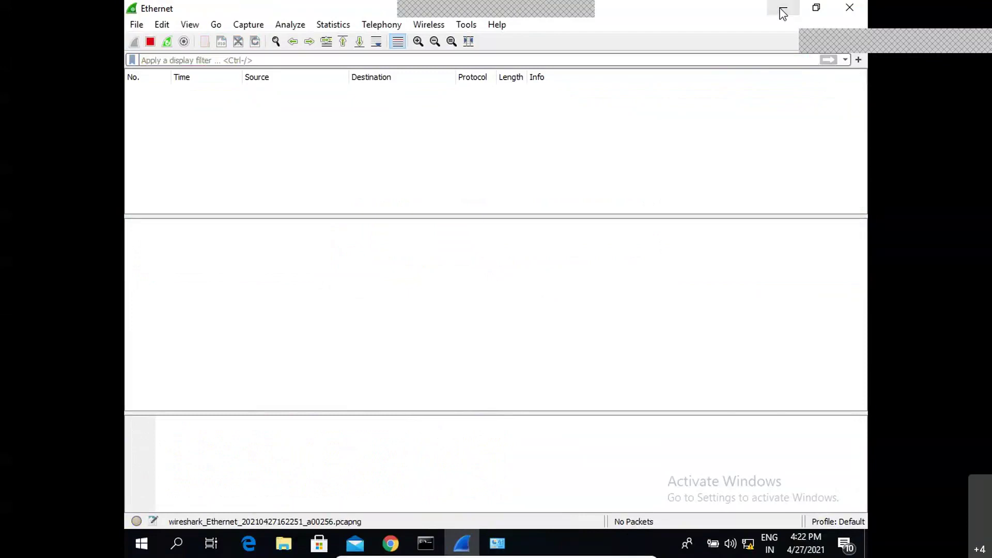
left_click(782, 10)
Step: In Command Prompt, run a TCP connect scan of port 80 with "nmap -sT 192.168.10.5 -p 80"
key("Escape")
type("nma")
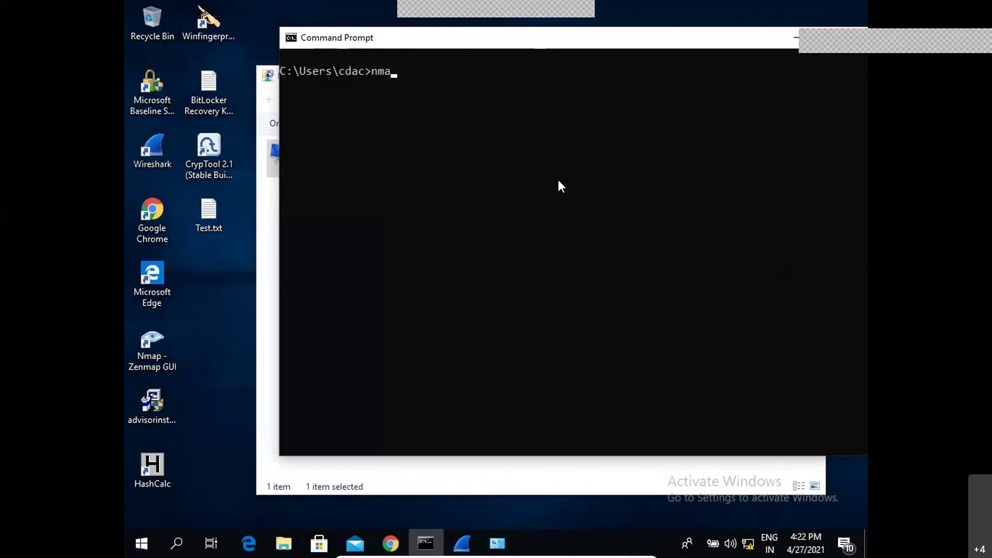
type("p 192.168.1")
key("ctrl+Left")
type("-sS")
key("Left")
key("End")
type("0.")
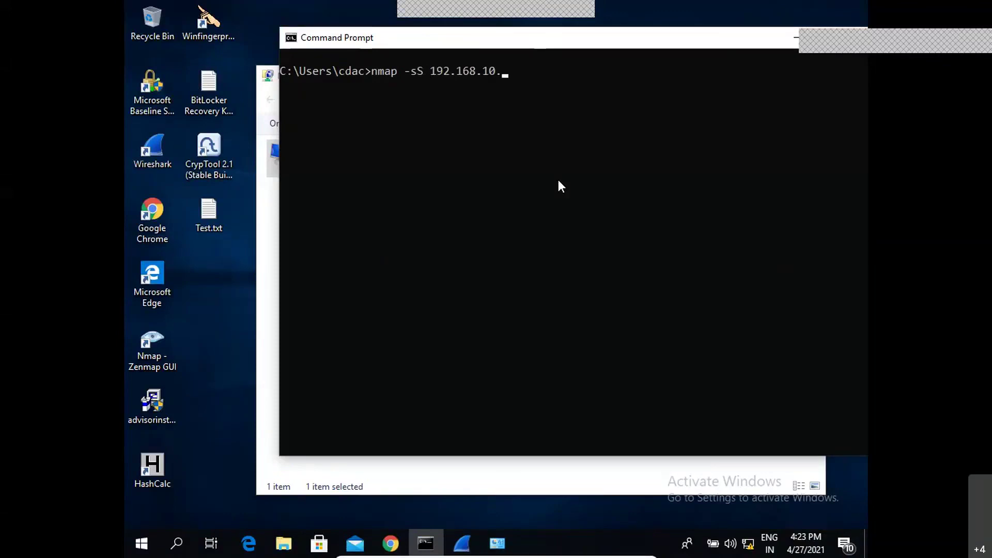
type("5")
key("BackSpace")
type("T")
key("Right")
key("Right")
key("Right")
key("End")
type("-p 80")
key("Return")
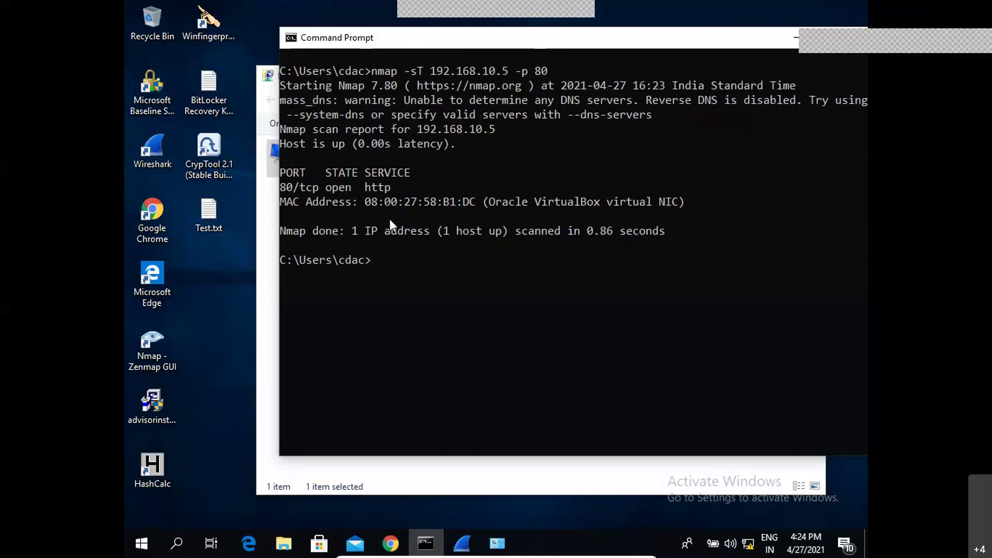
Step: Return to Wireshark, select the first SYN packet to port 80 and filter the capture by tcp
left_click(463, 549)
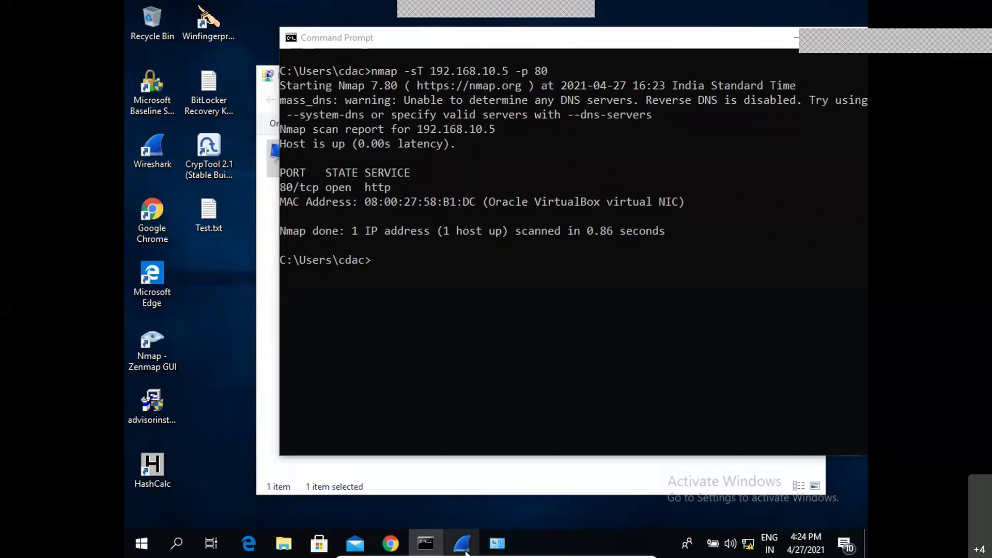
left_click(464, 549)
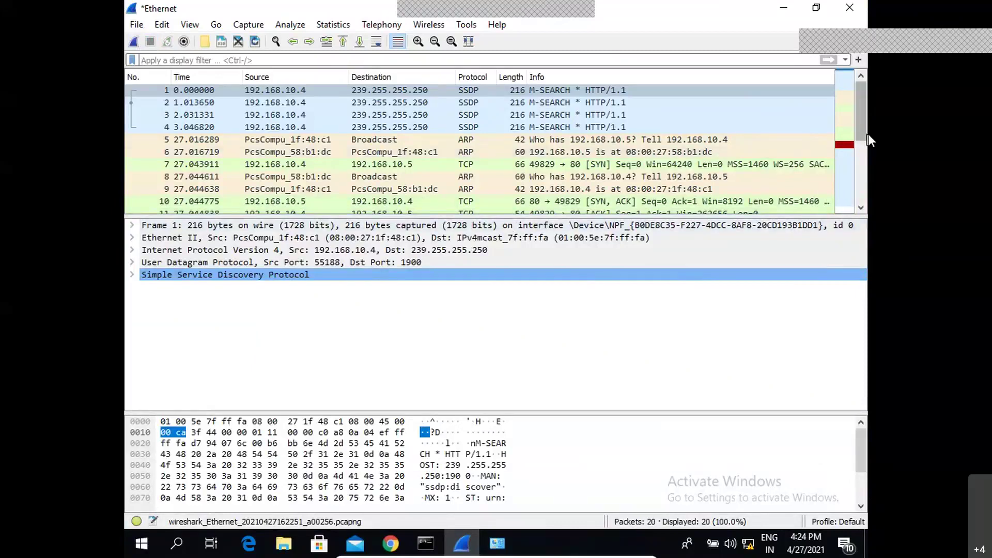
left_click(302, 168)
left_click(225, 61)
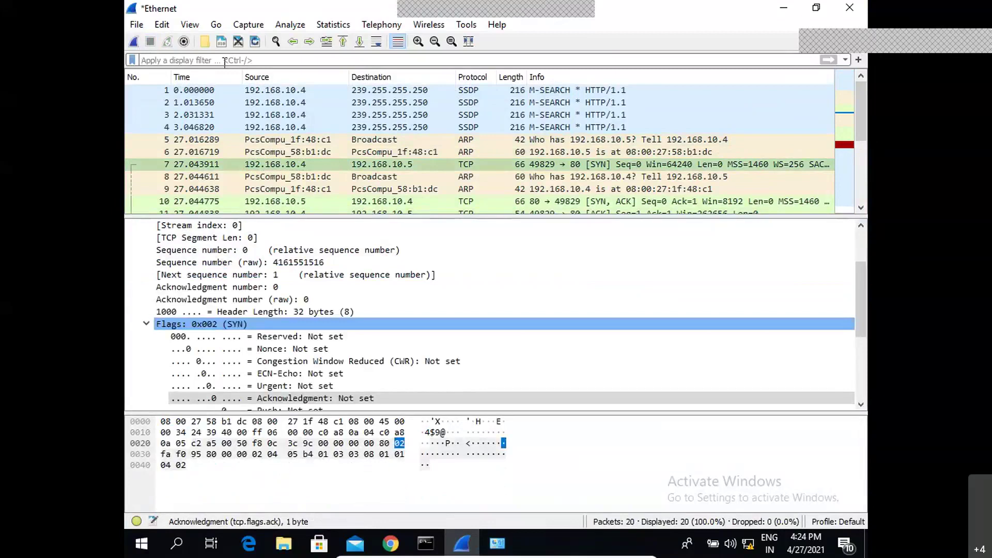
type("tcp")
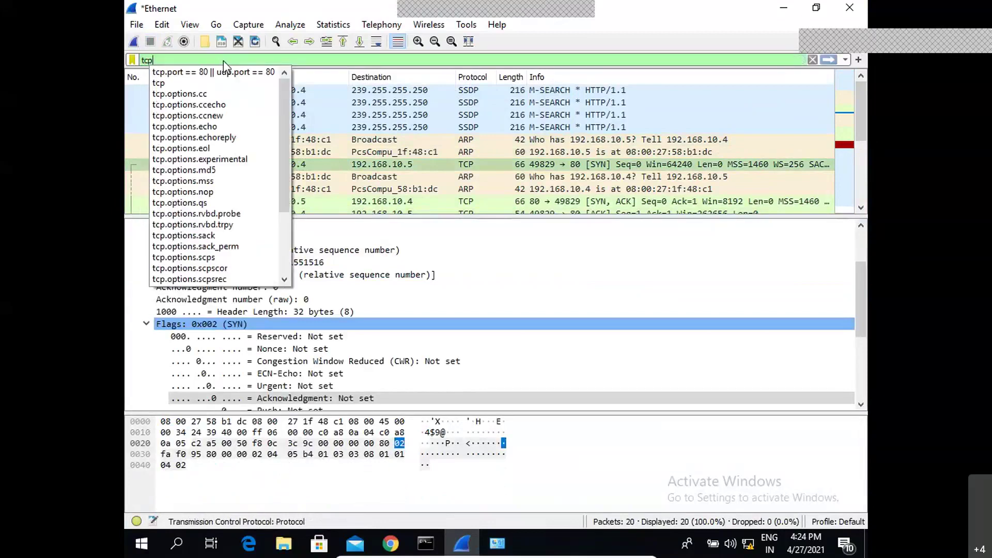
key("Return")
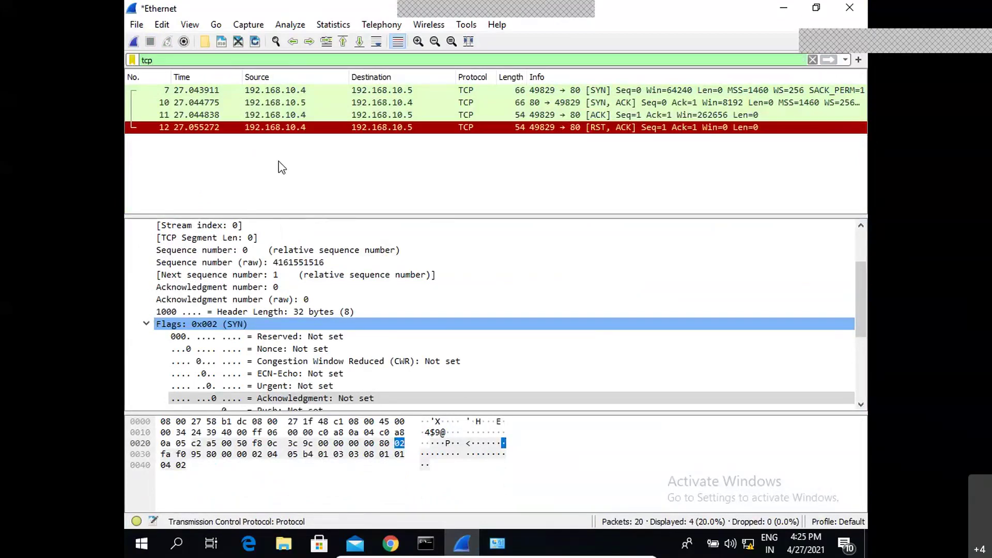
Step: Examine the TCP flags of the SYN, SYN-ACK and ACK packets and recheck the port 80 scan output in Command Prompt
left_click(302, 92)
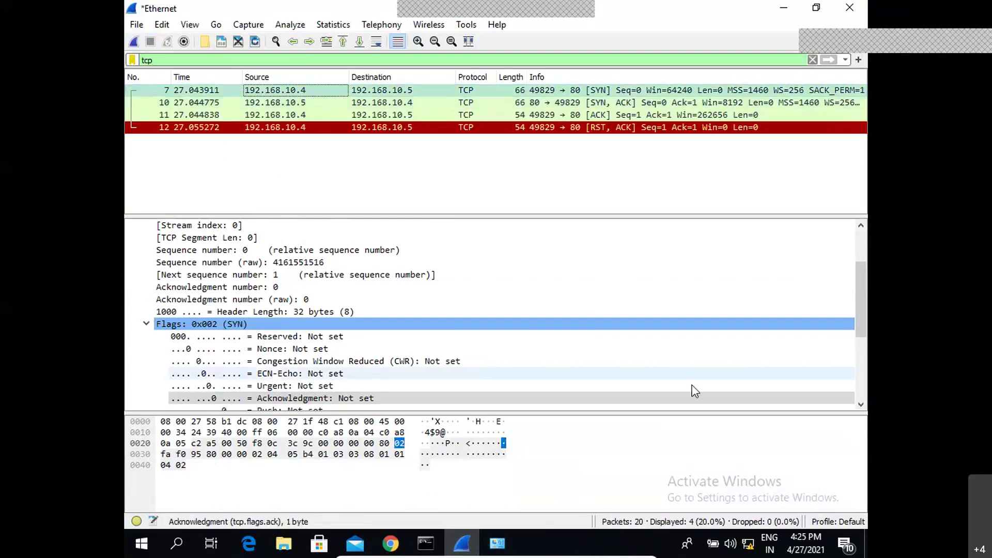
left_click(861, 405)
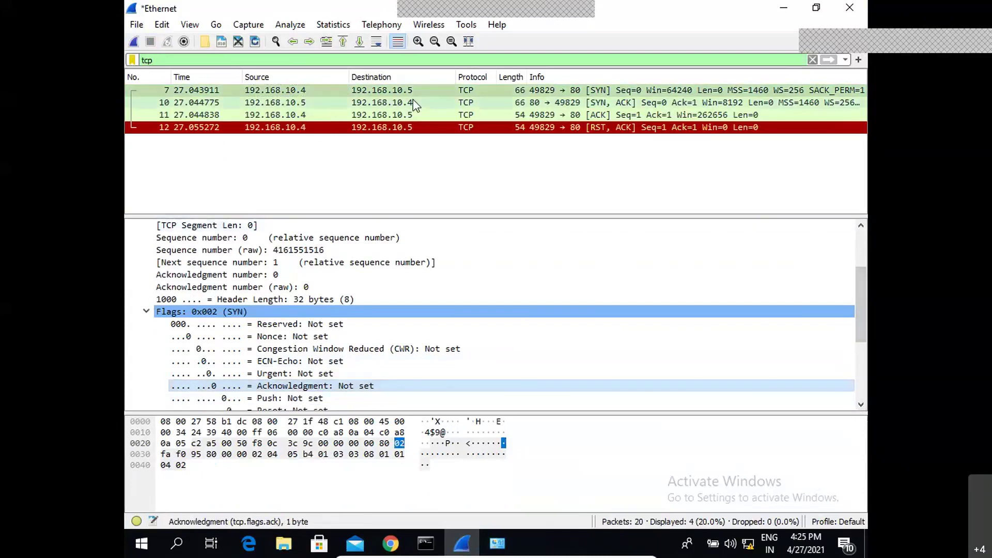
left_click(420, 105)
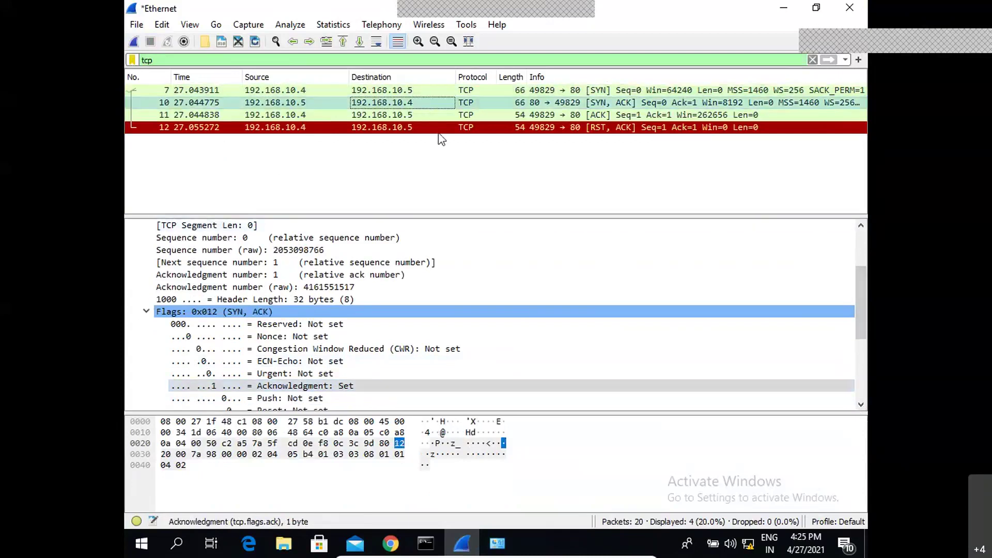
left_click(472, 116)
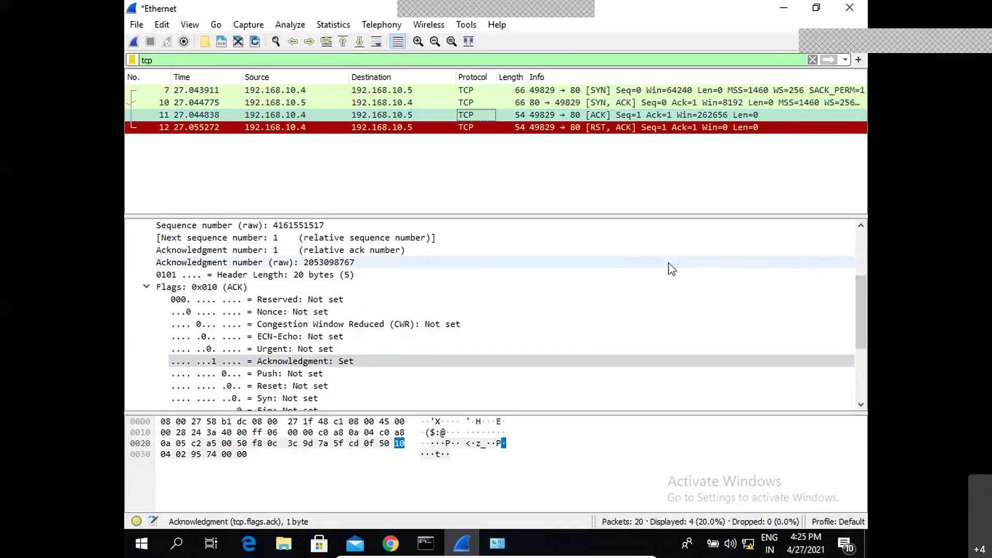
left_click(860, 405)
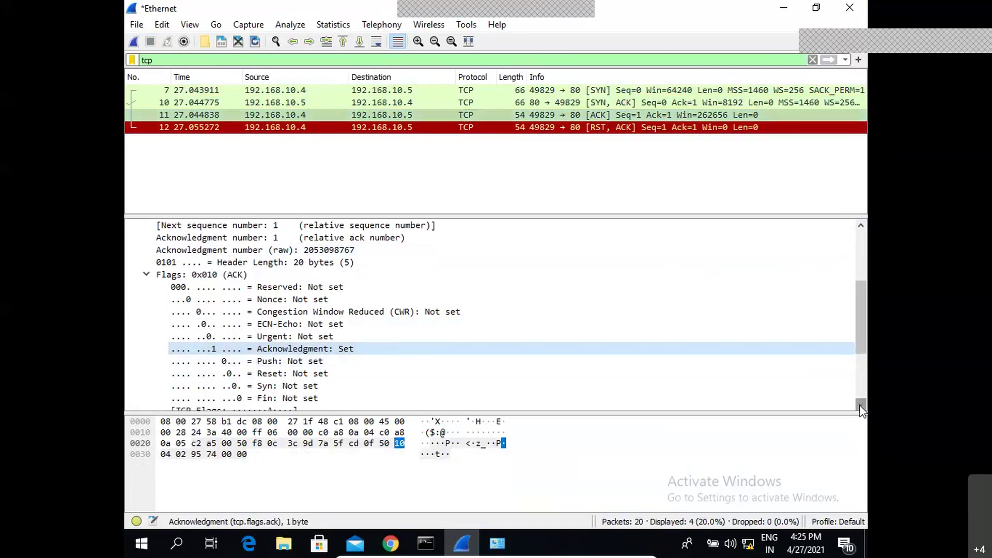
left_click(860, 405)
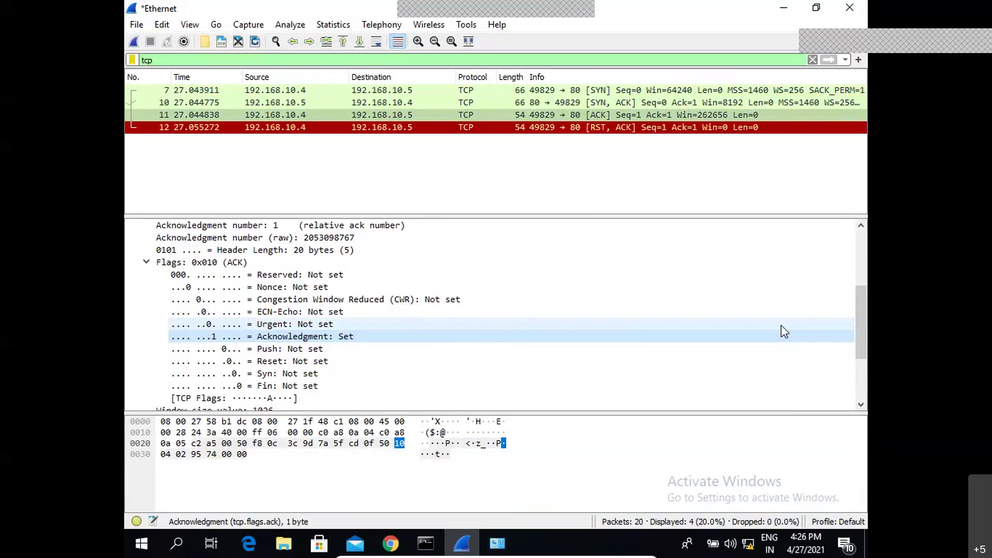
left_click(424, 545)
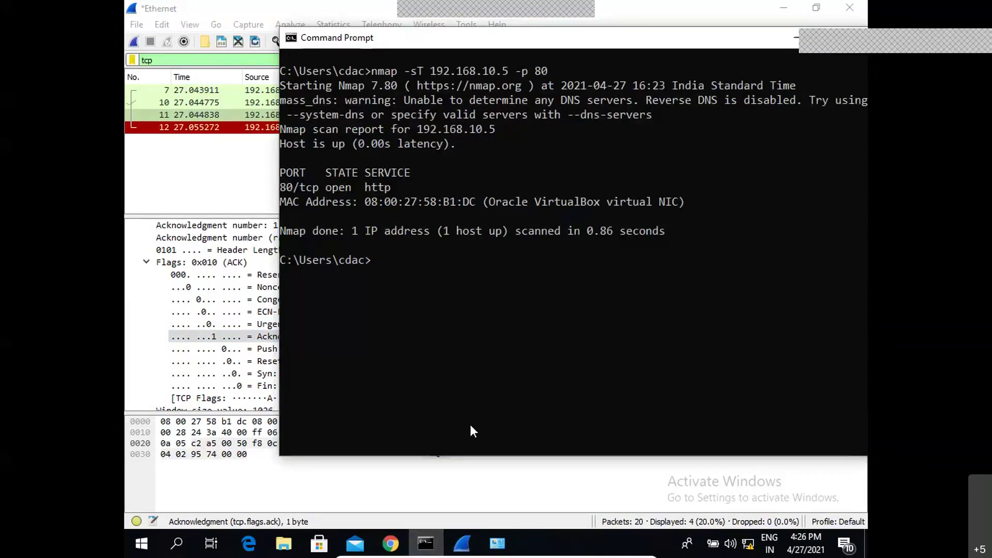
Step: In Wireshark, clear the display filter and start a new capture without saving the previous packets
left_click(467, 544)
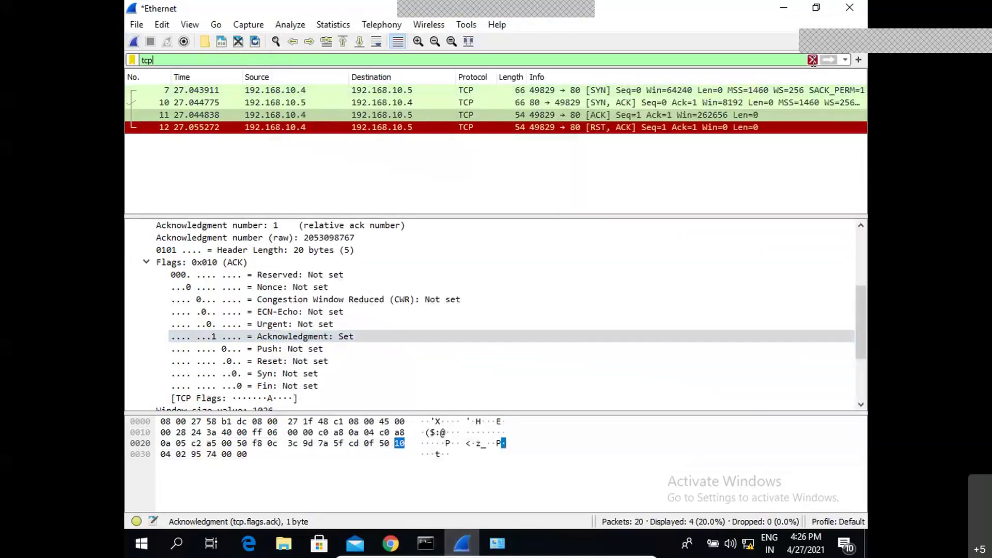
left_click(813, 60)
left_click(132, 40)
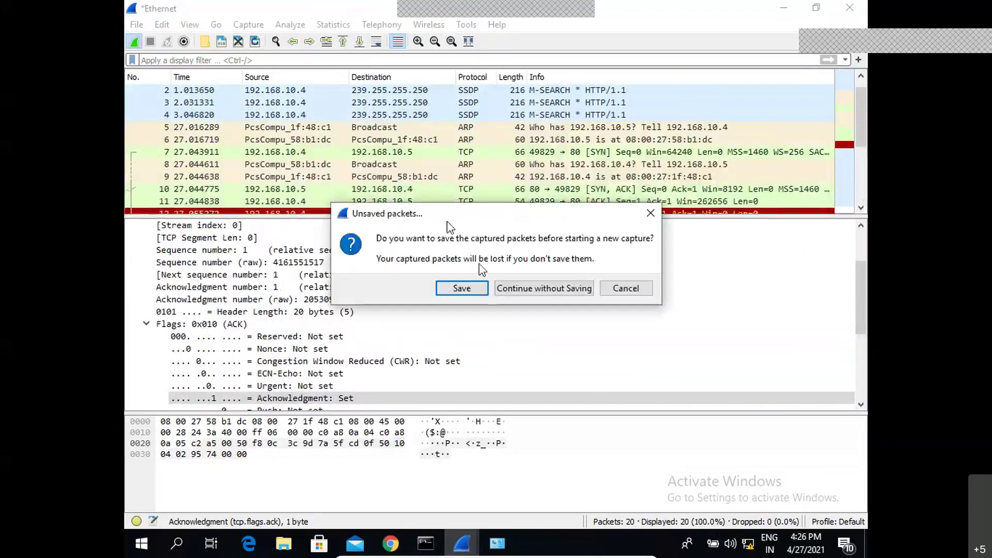
left_click(528, 289)
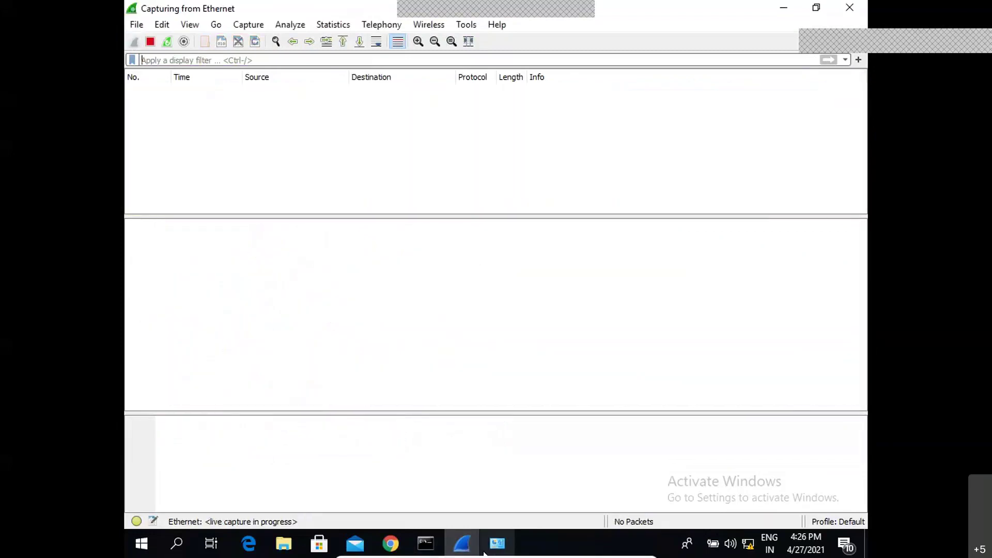
Step: In Command Prompt, rerun the connect scan without the port option as "nmap -sT 192.168.10.5"
left_click(425, 544)
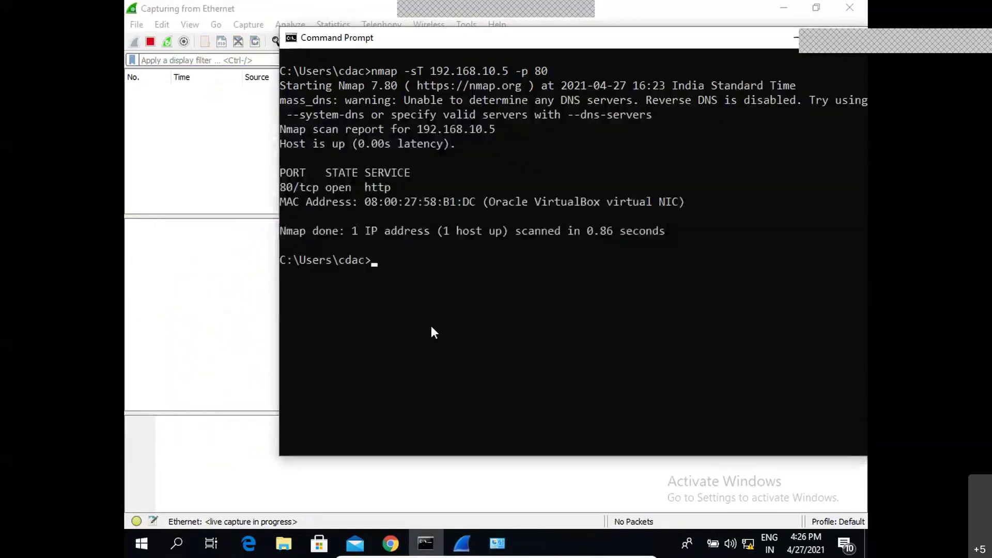
key("Up")
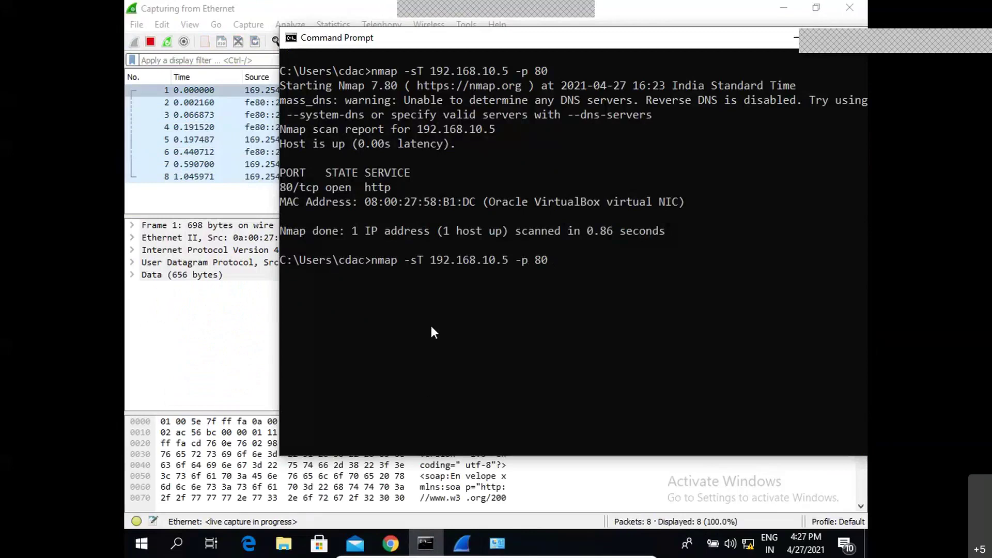
key("BackSpace")
key("BackSpace")
key("BackSpace")
key("BackSpace")
key("BackSpace")
key("BackSpace")
key("Return")
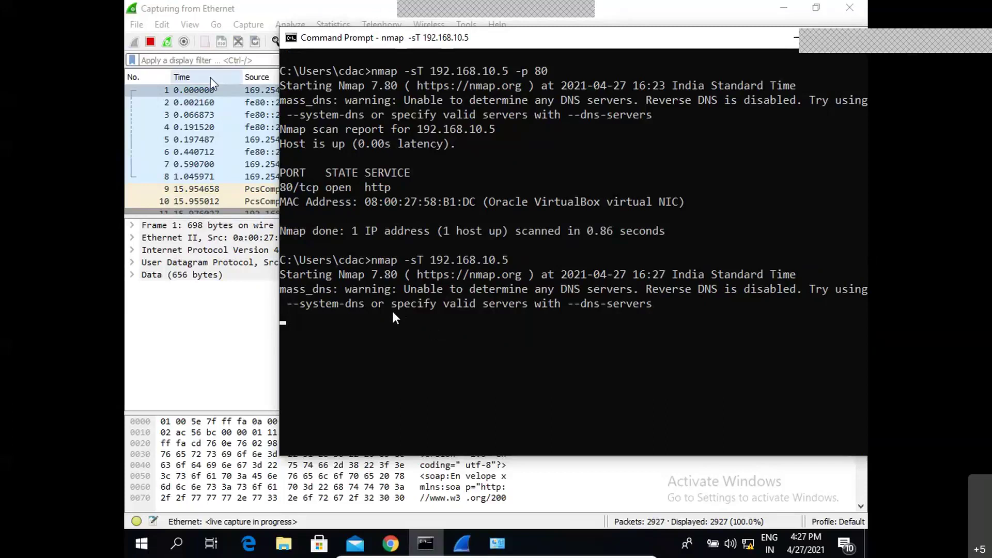
Step: Filter the live Wireshark capture by tcp and look through the scan packets between the two hosts
left_click(219, 61)
type("tcp")
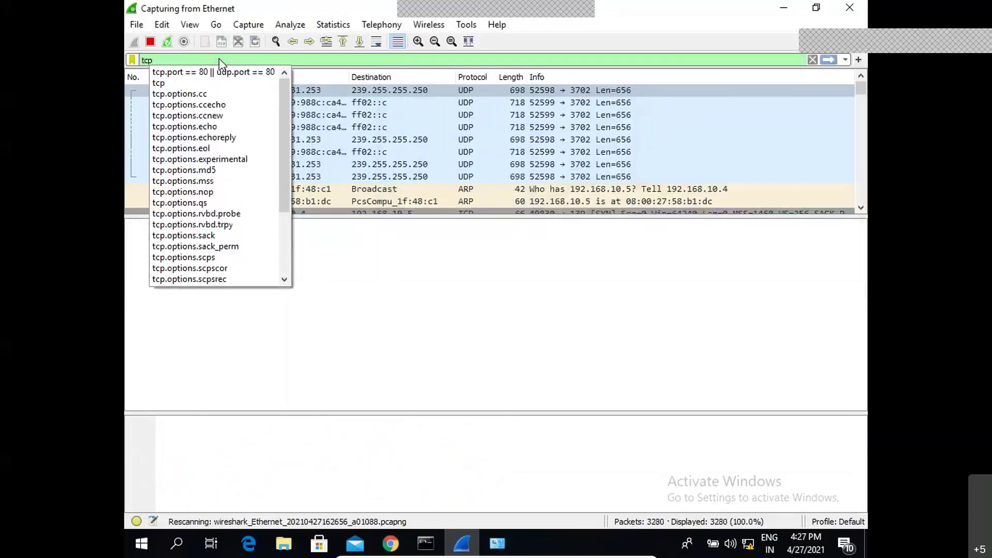
key("Return")
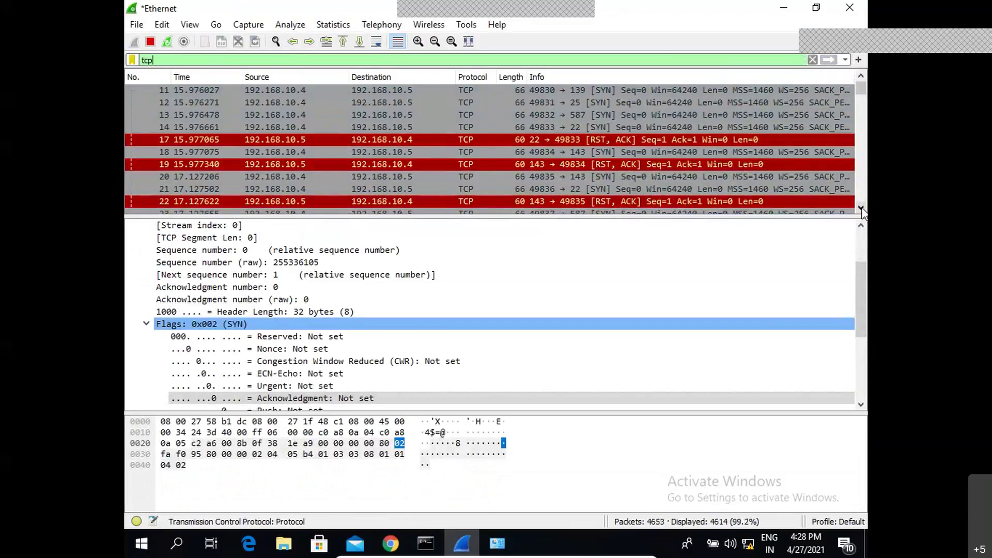
left_click(862, 210)
left_click(861, 209)
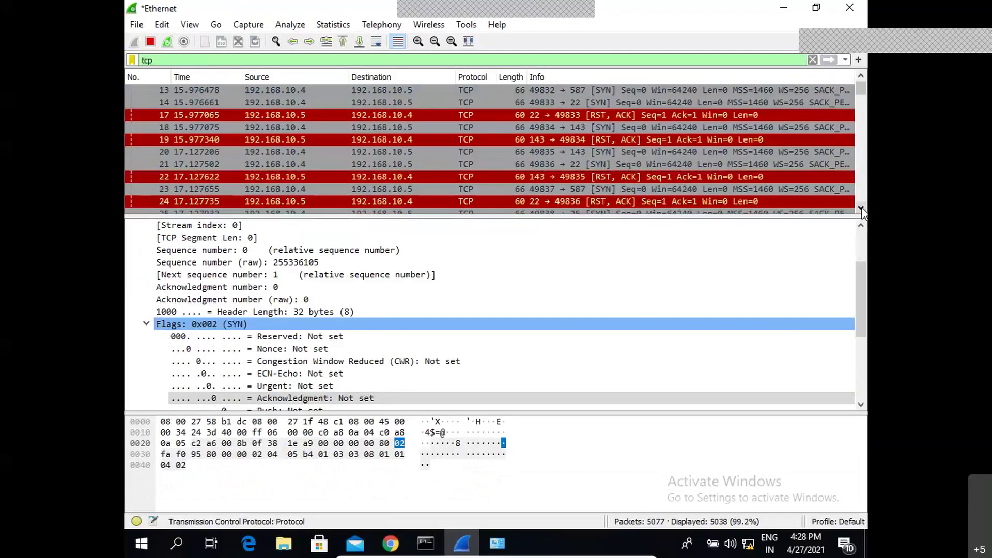
left_click(862, 209)
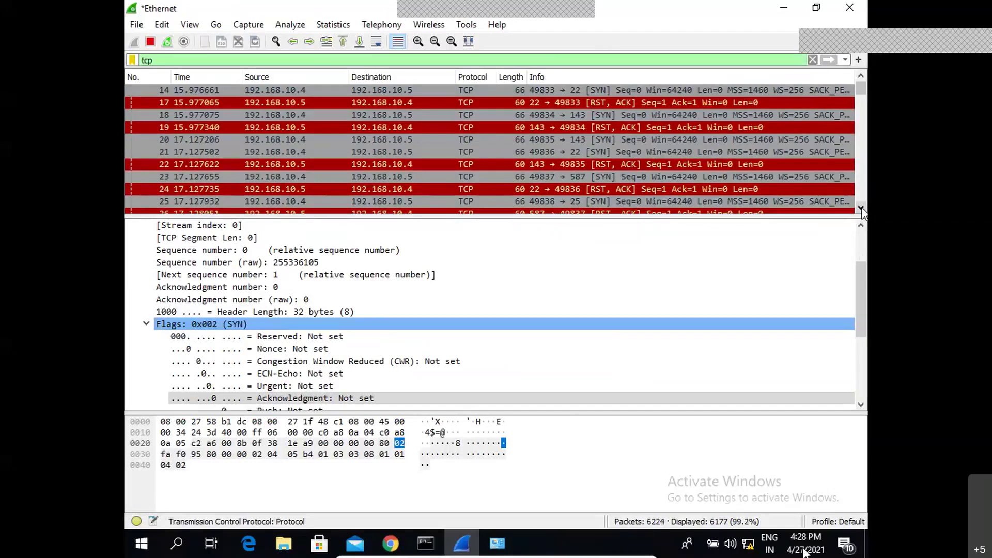
Step: Check the full scan's port list in Command Prompt, and open Zenmap from the desktop in a maximized window
left_click(424, 543)
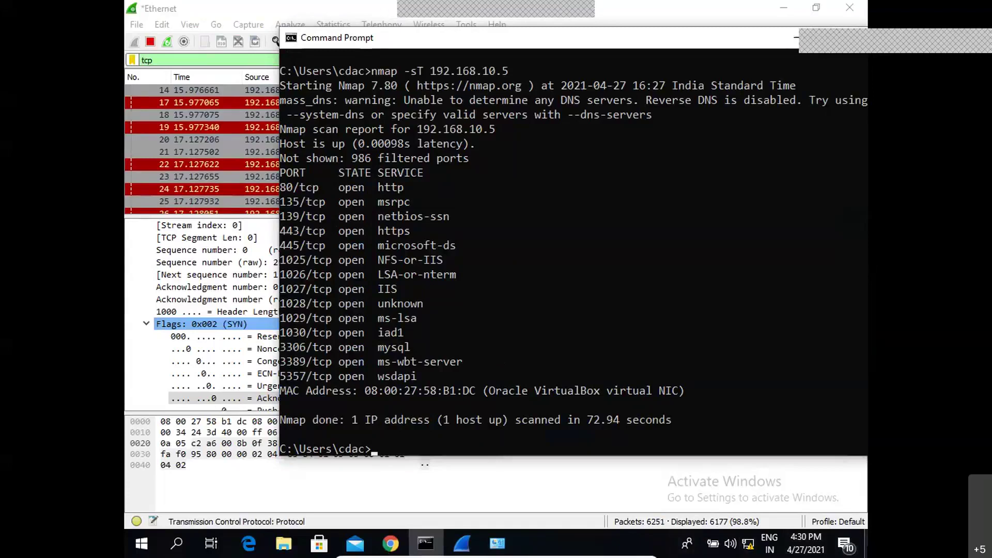
key("super+d")
double_click(178, 342)
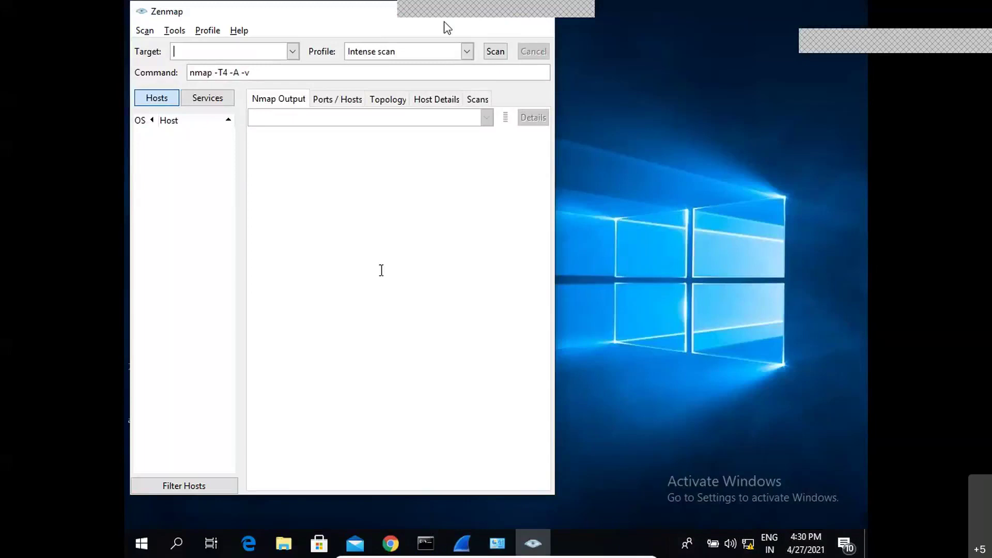
left_click_drag(350, 17, 352, 25)
double_click(353, 26)
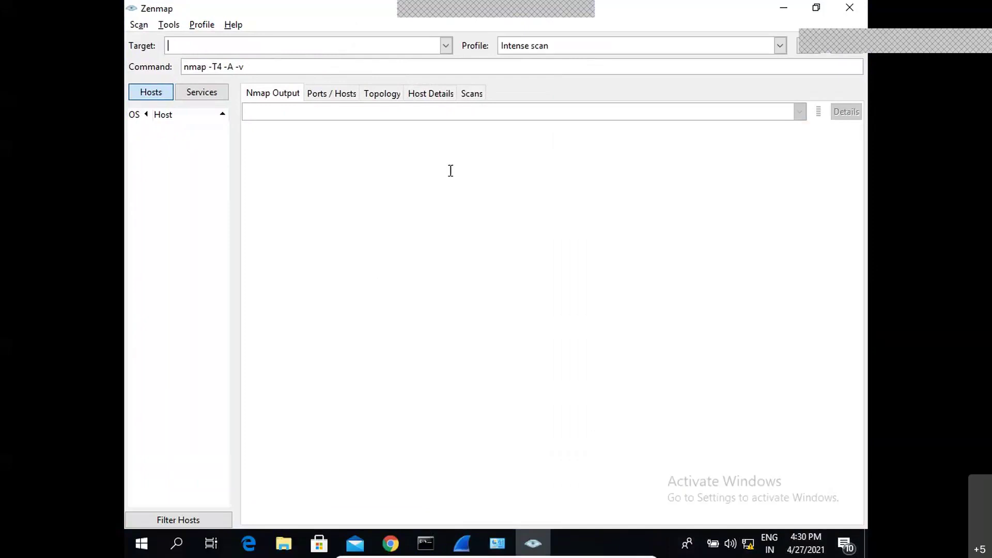
Step: Enter 192.168.10.5 as the scan target
type("1")
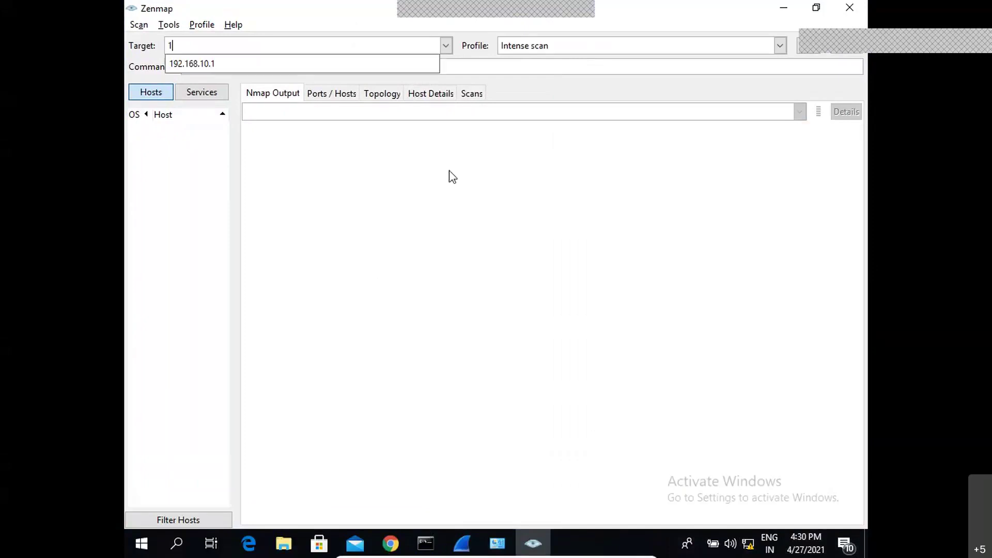
type("92.168.10.5")
key("Escape")
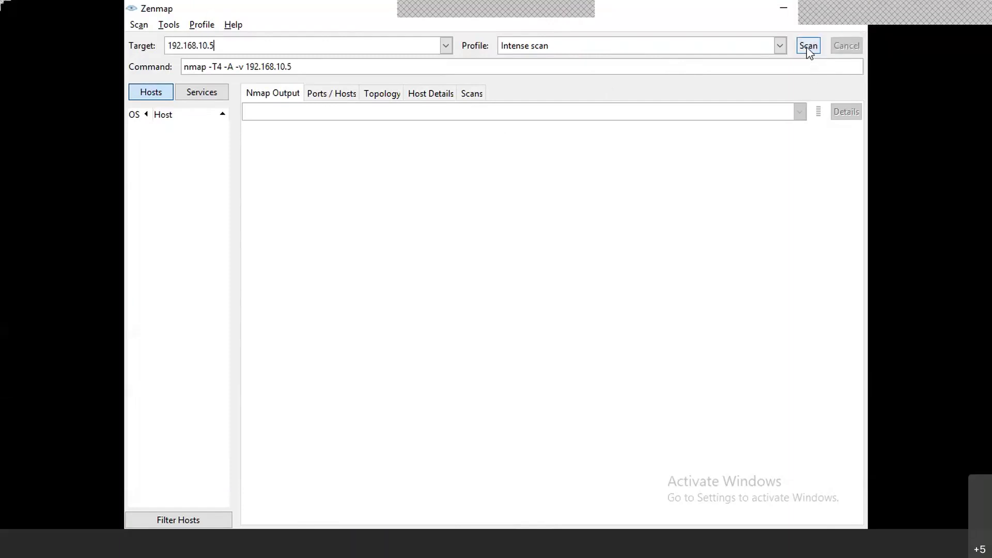
Step: Run the Intense scan profile against 192.168.10.5
left_click(808, 46)
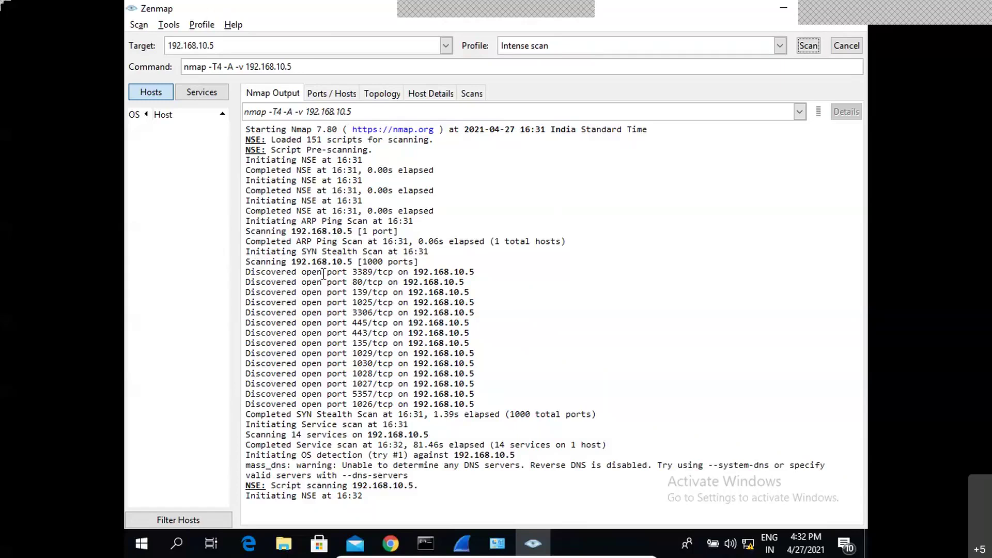
left_click(313, 455)
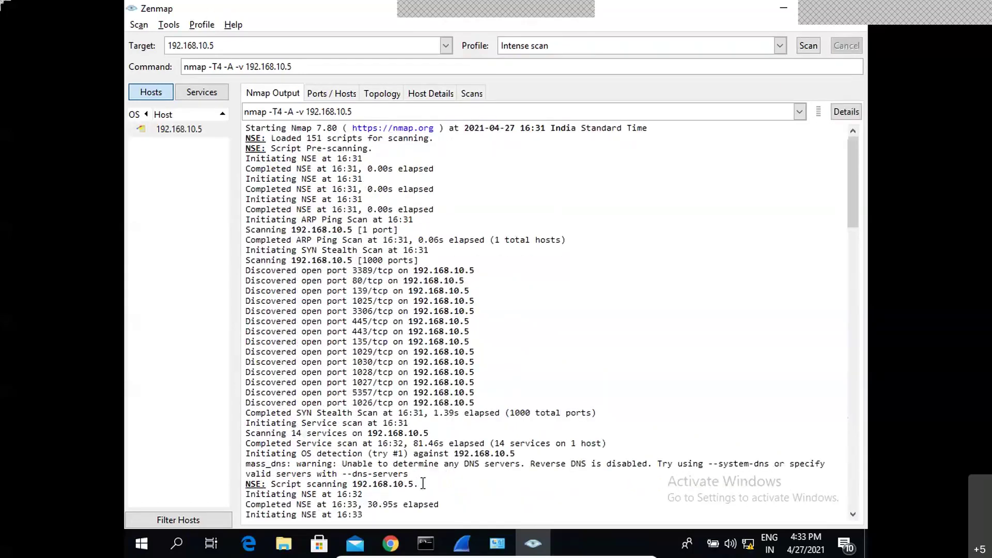
Step: Examine the scan report's open ports, with the detected service, version and script details for each
left_click(854, 515)
left_click(853, 515)
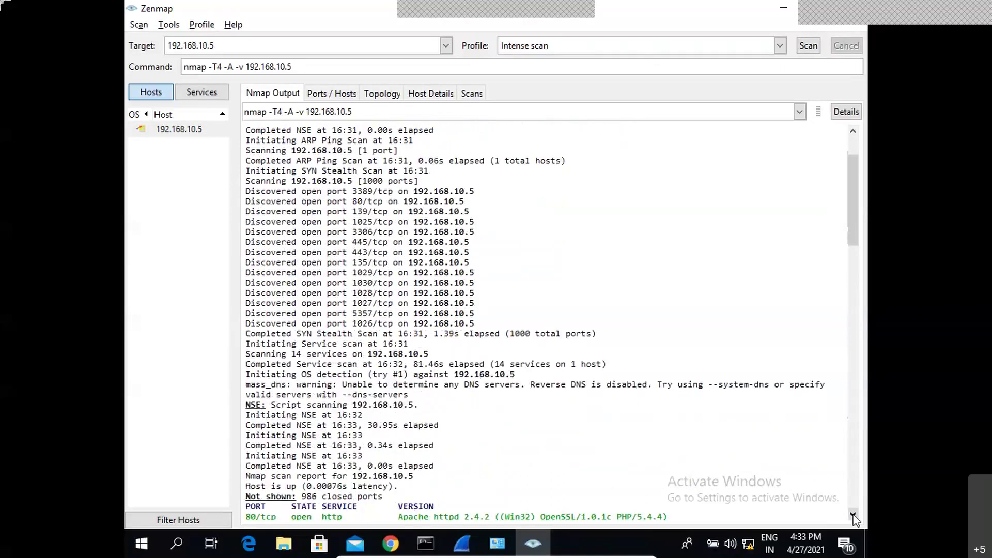
left_click(854, 515)
left_click(853, 515)
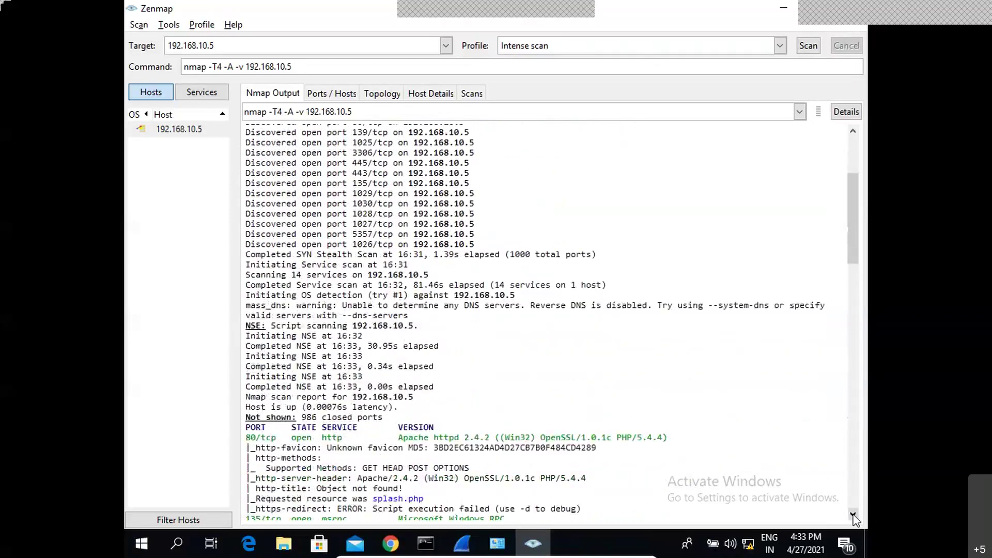
left_click(853, 515)
left_click(853, 515)
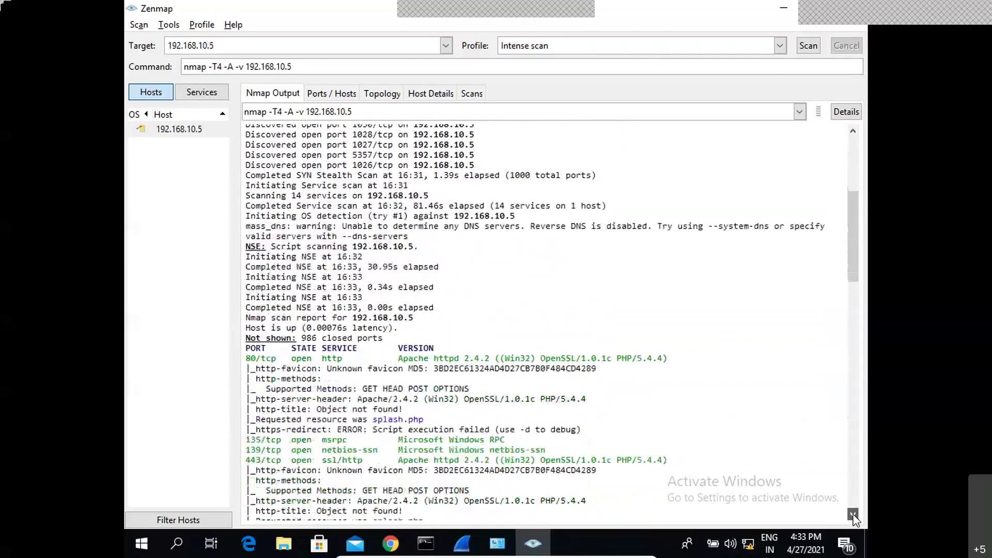
left_click(853, 515)
left_click(853, 515)
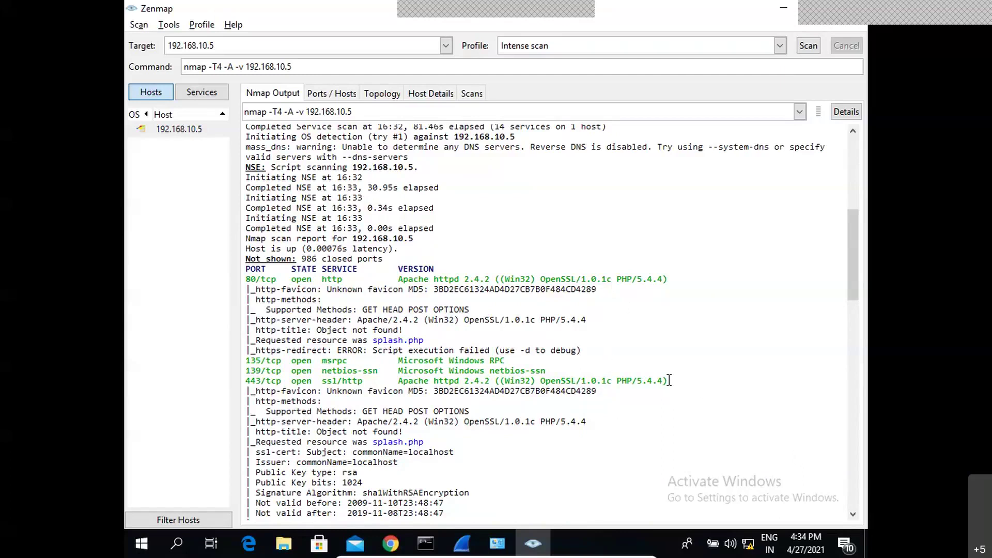
left_click(853, 515)
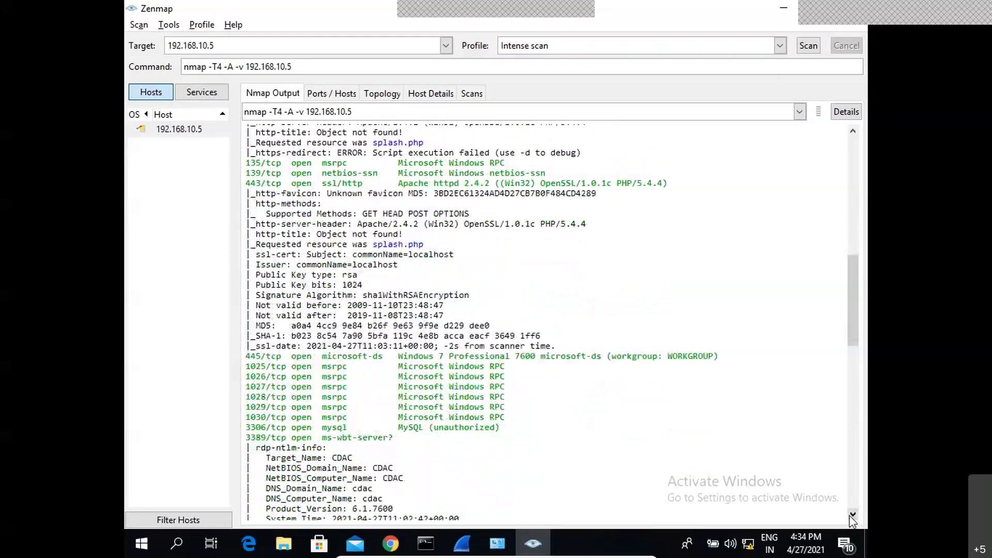
left_click(851, 516)
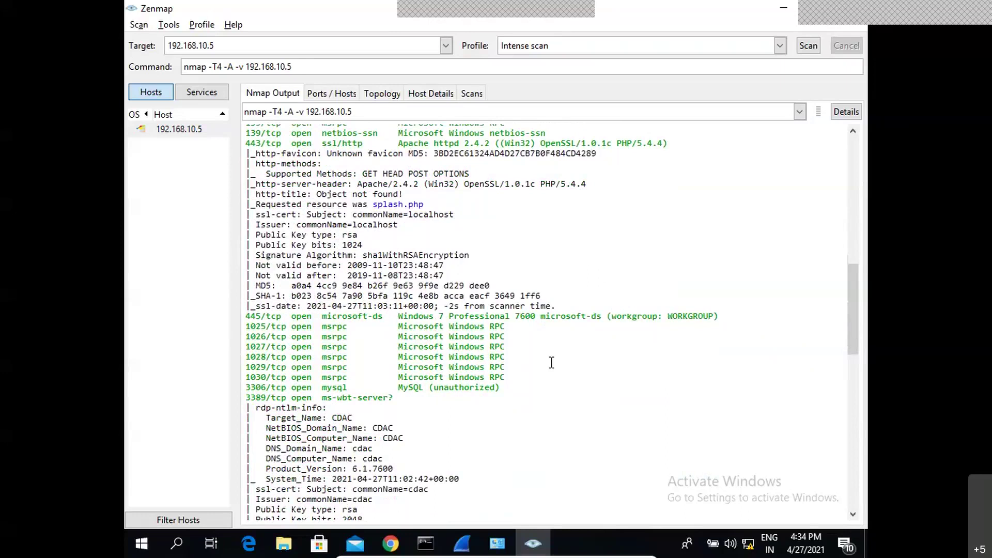
Step: Review the remote desktop details, MAC address, operating system detection and host script results further down the scan report
scroll(552, 362, "down", 3)
scroll(551, 362, "down", 2)
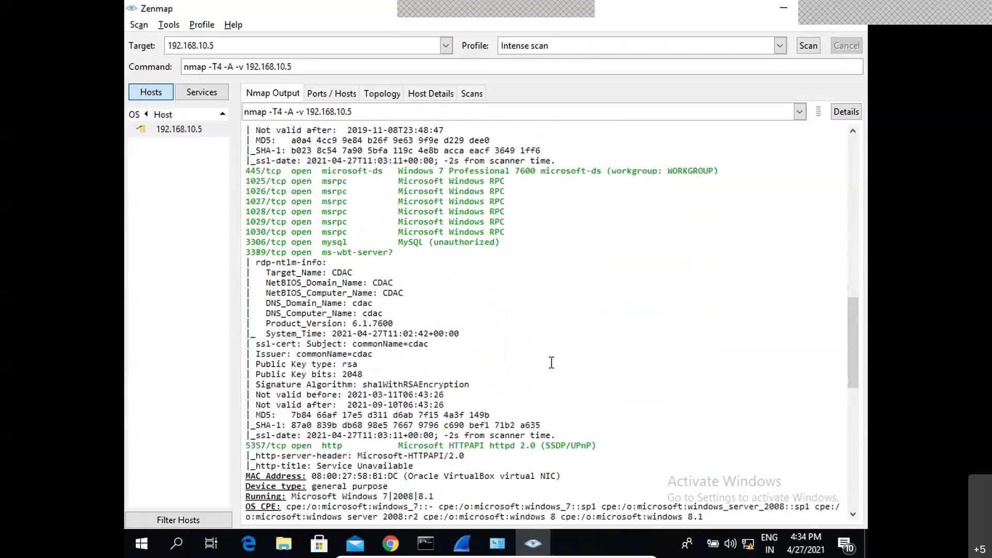
scroll(551, 362, "down", 3)
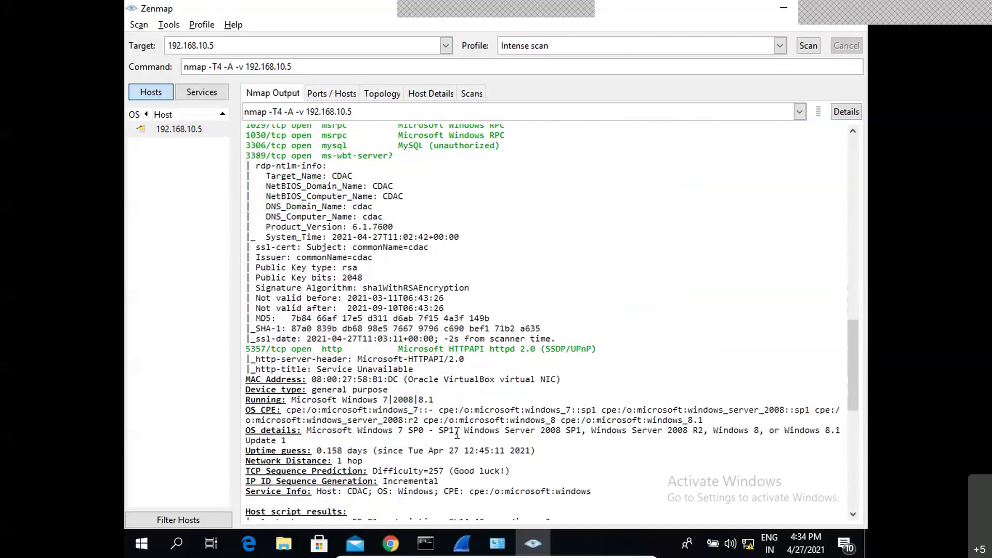
scroll(457, 433, "down", 2)
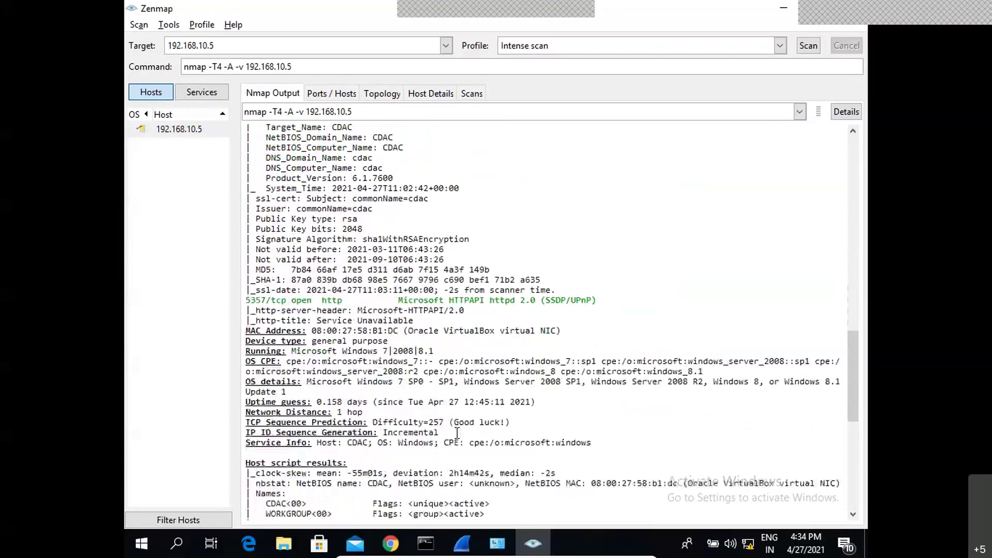